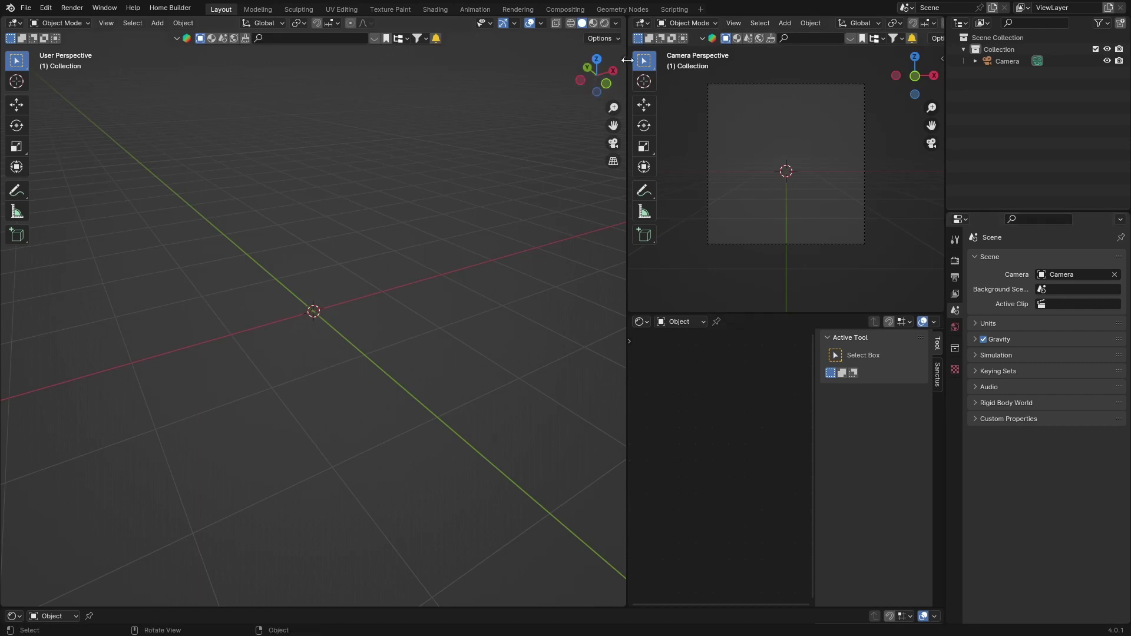
Widen the left 3D viewport to narrow the camera view, briefly showing the N sidebar
drag(628, 62, 663, 67)
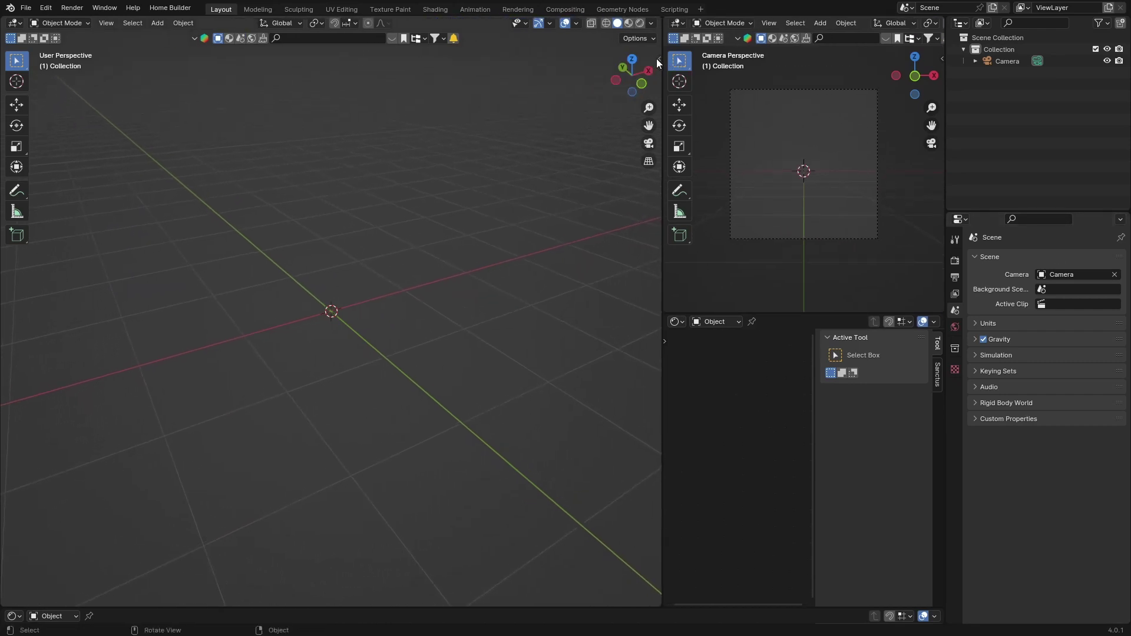
click(657, 58)
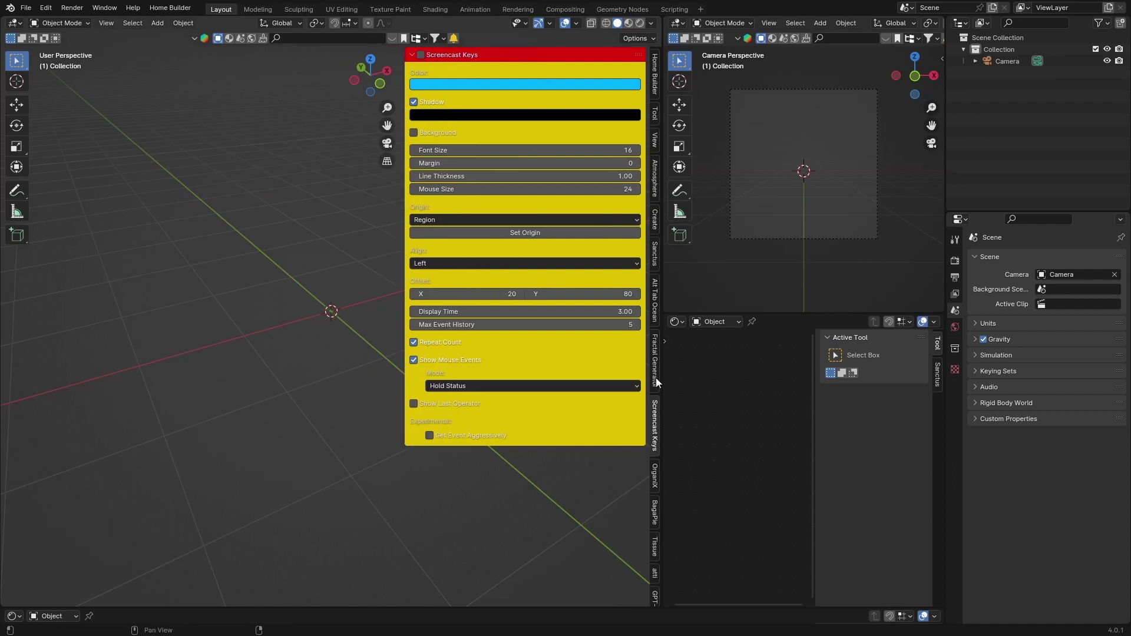
drag(409, 142, 649, 143)
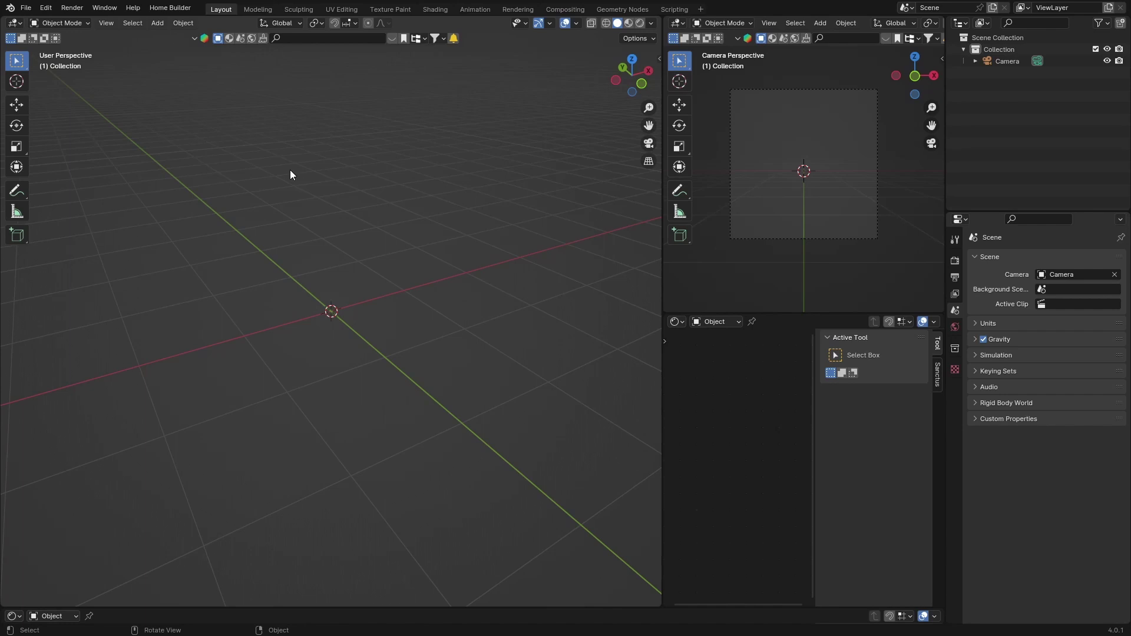
Save the current layout as the default startup file via File > Defaults
click(30, 14)
mouse_move(10, 9)
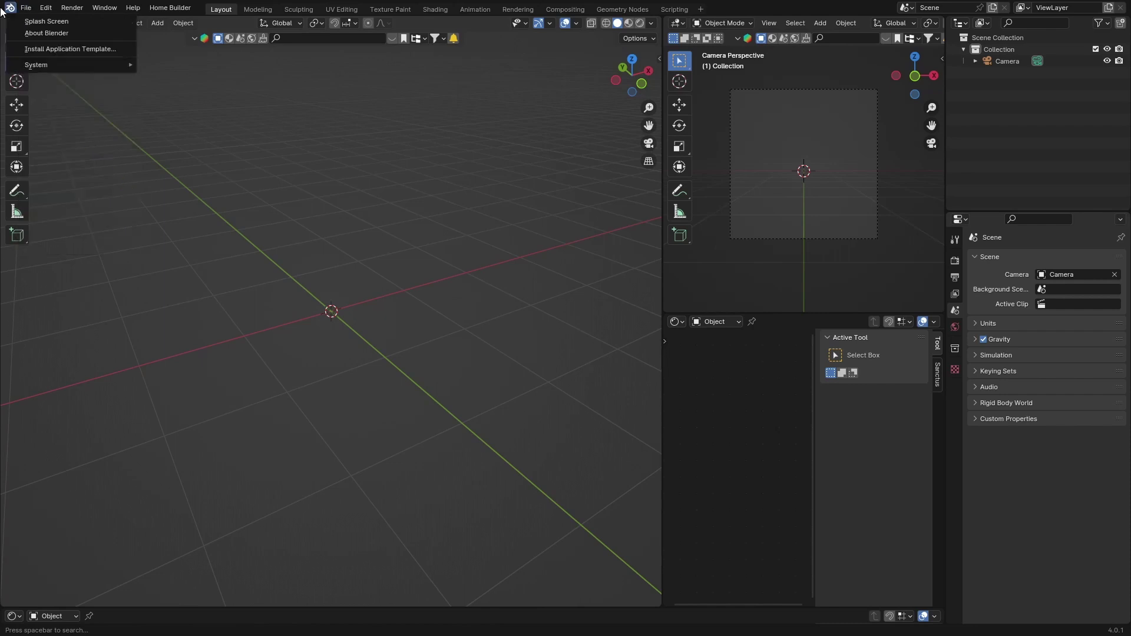
click(29, 13)
mouse_move(49, 230)
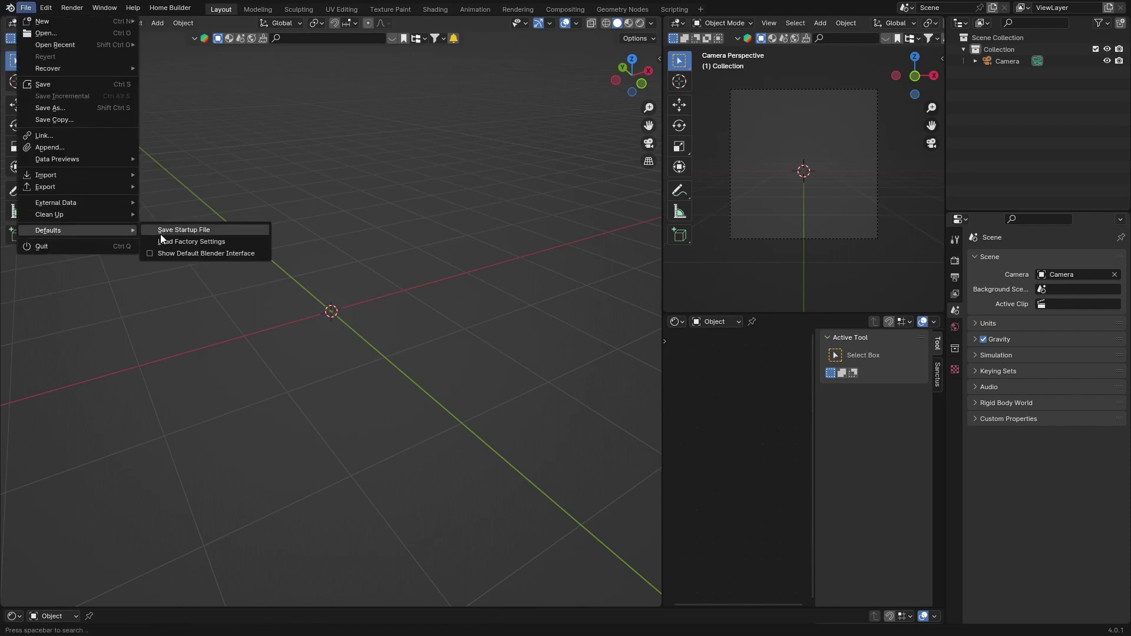
click(180, 231)
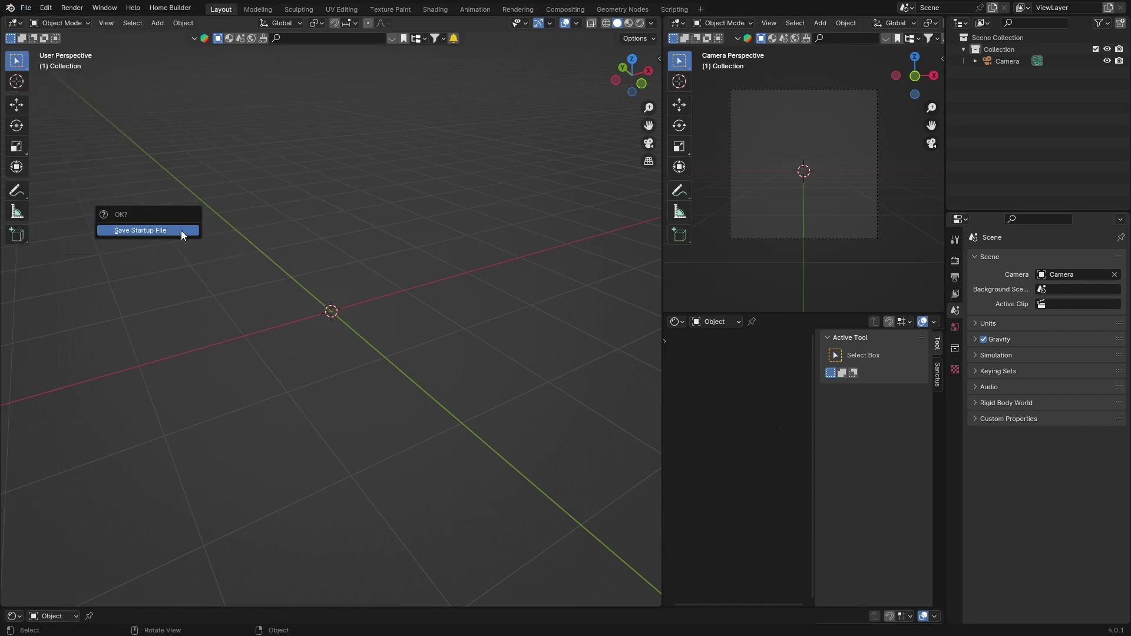
click(138, 229)
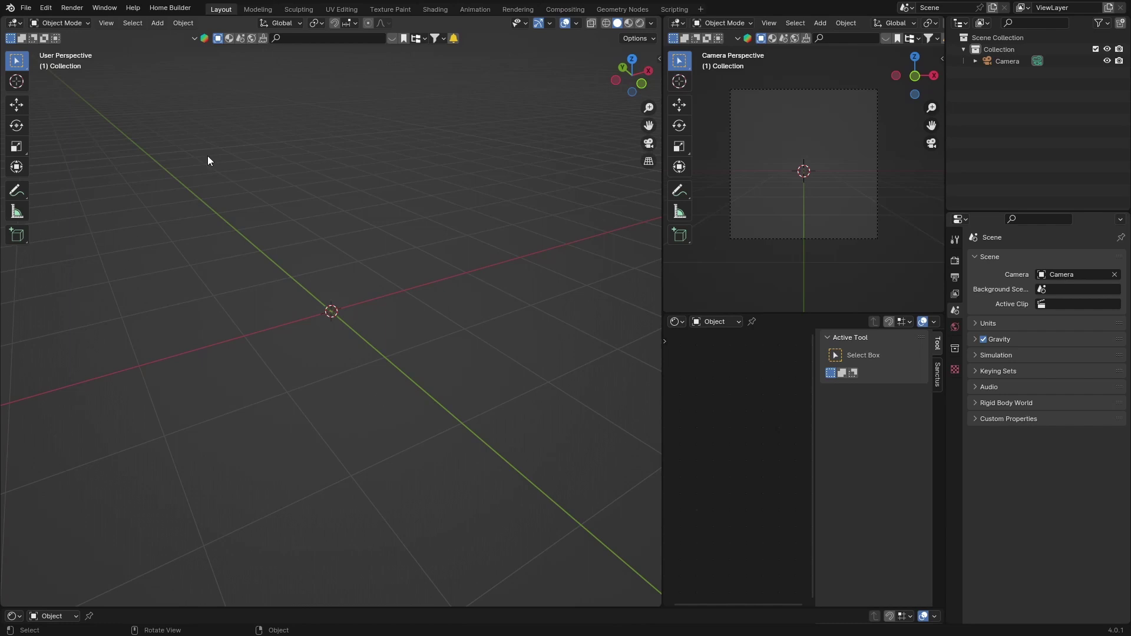
Take the Blender window out of fullscreen with Window > Toggle Window Fullscreen
click(107, 9)
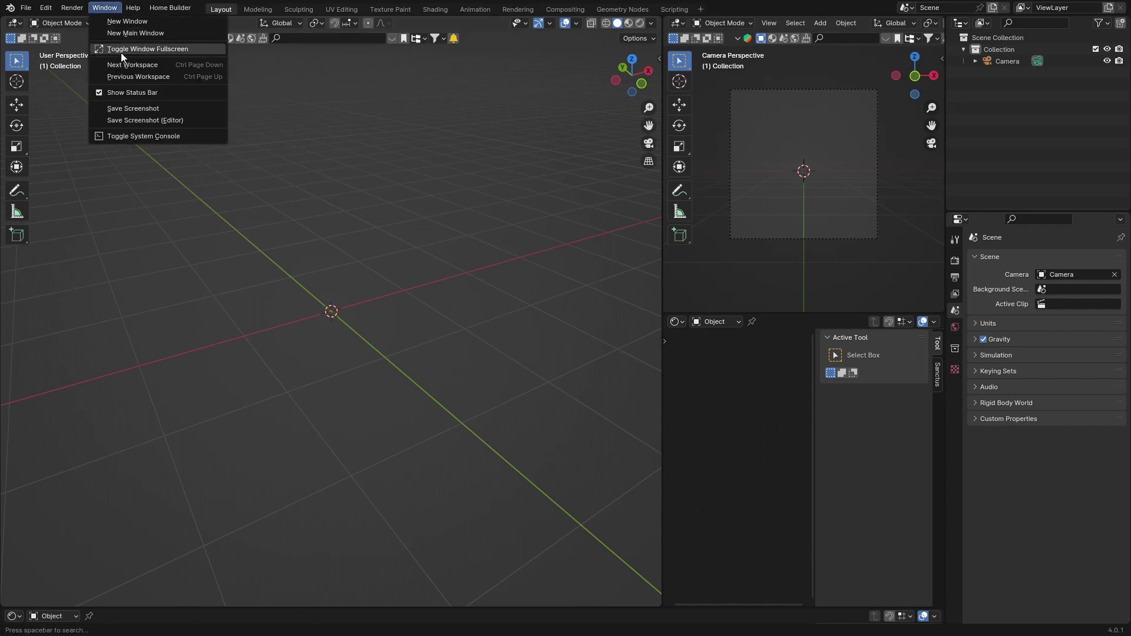
click(104, 12)
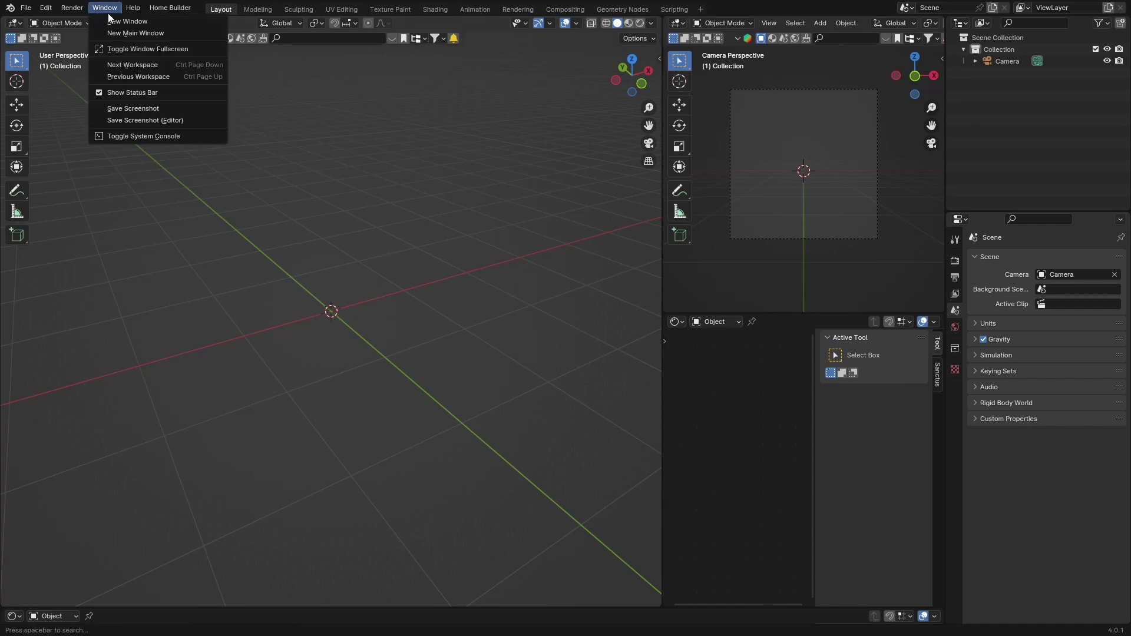
click(132, 51)
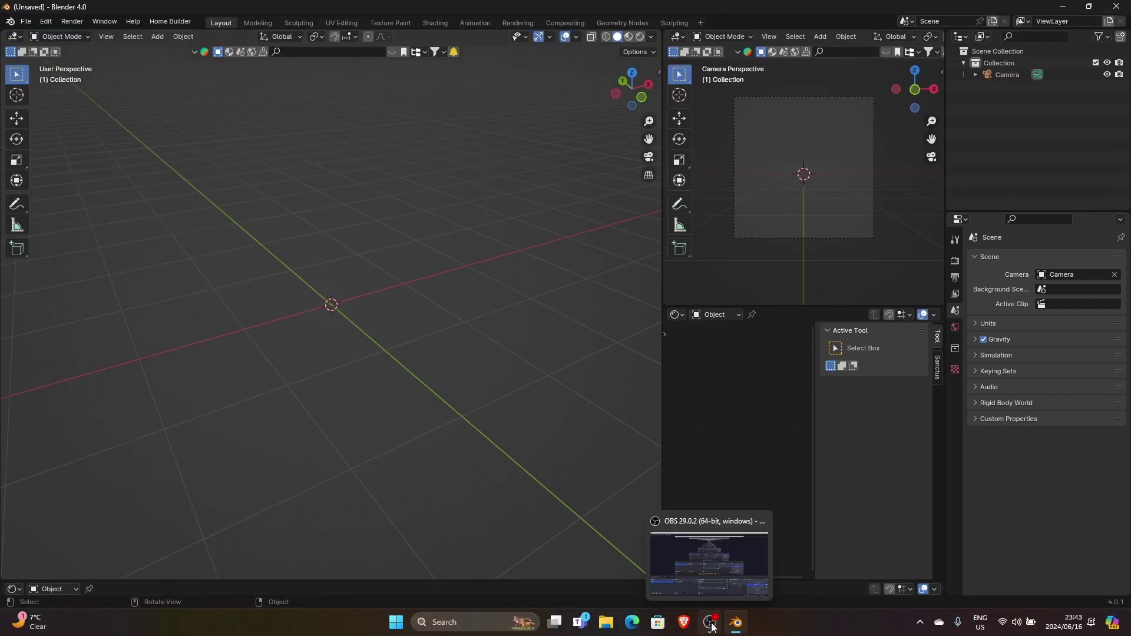
Minimize Blender, launch Chrome and search Google to reach the blender.org homepage
click(1064, 8)
double_click(59, 102)
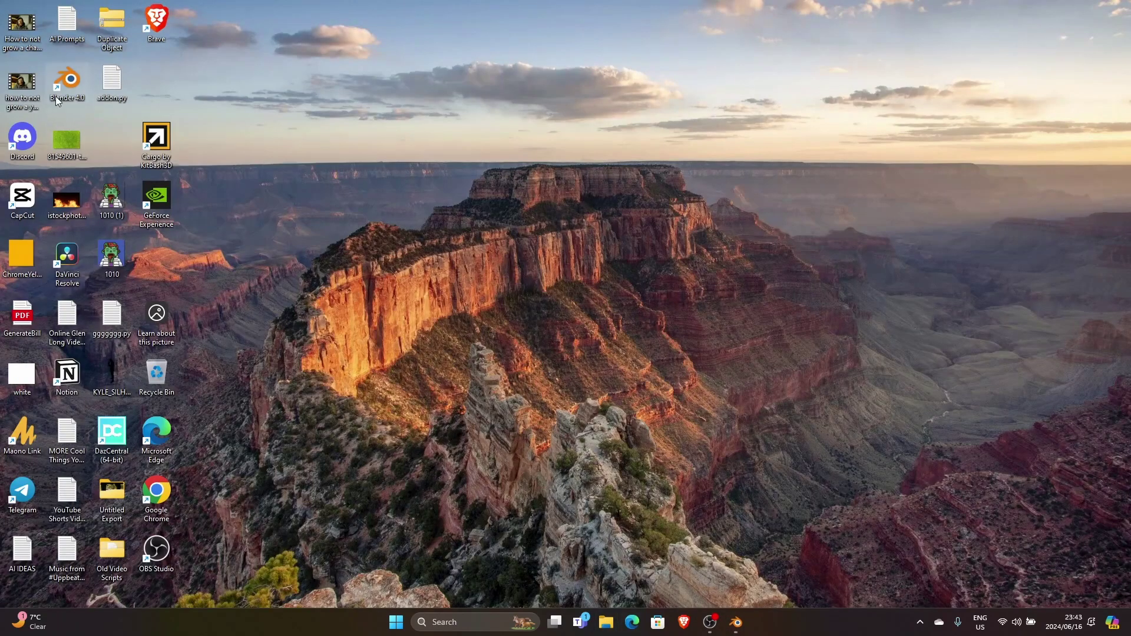
click(449, 257)
text(ble)
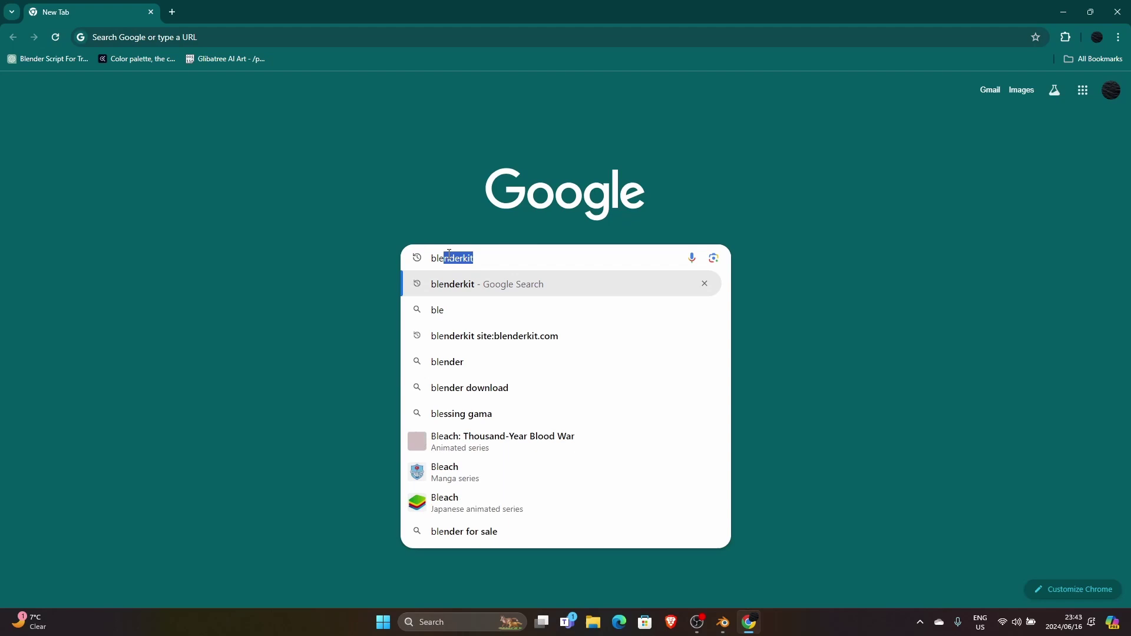
text(n)
click(446, 362)
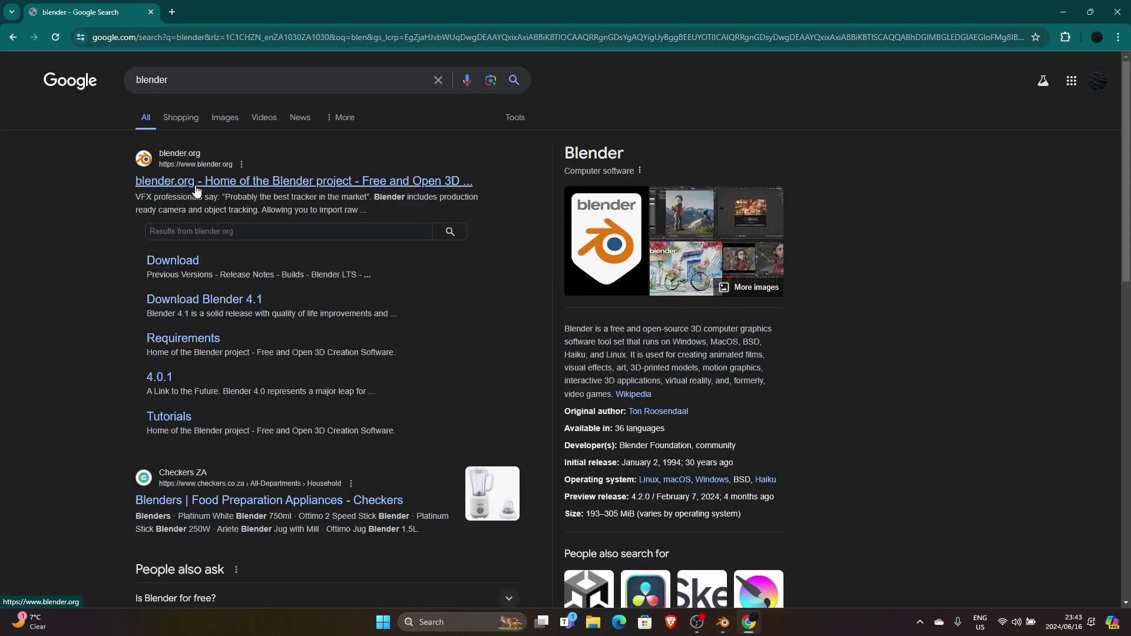
click(196, 187)
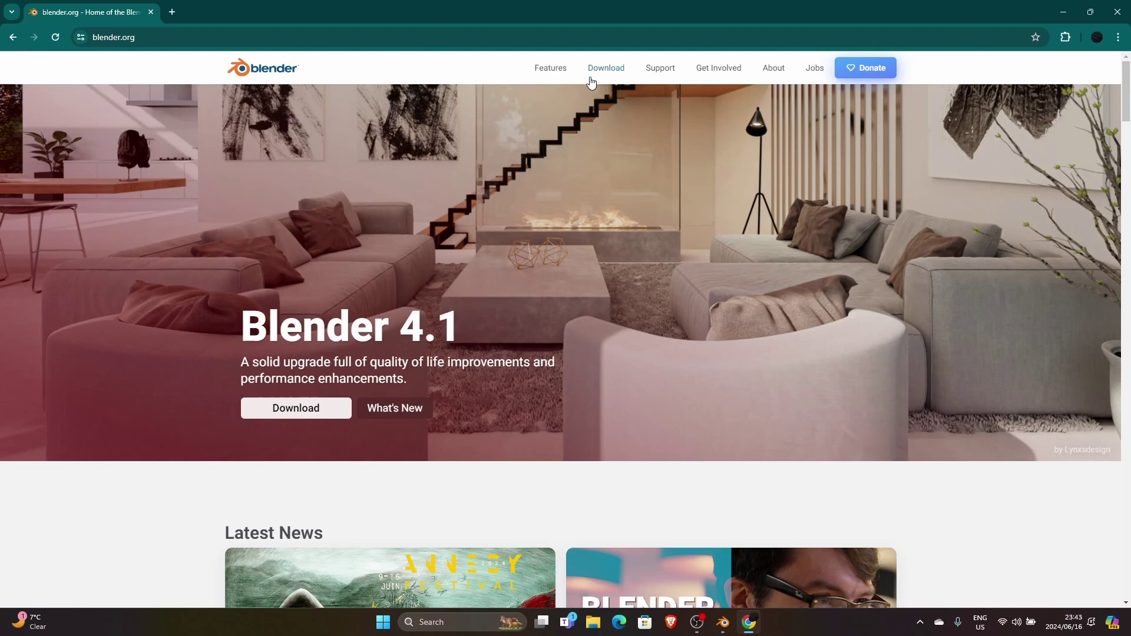
Download the Blender 4.1.1 Windows installer and confirm it in recent downloads
click(606, 71)
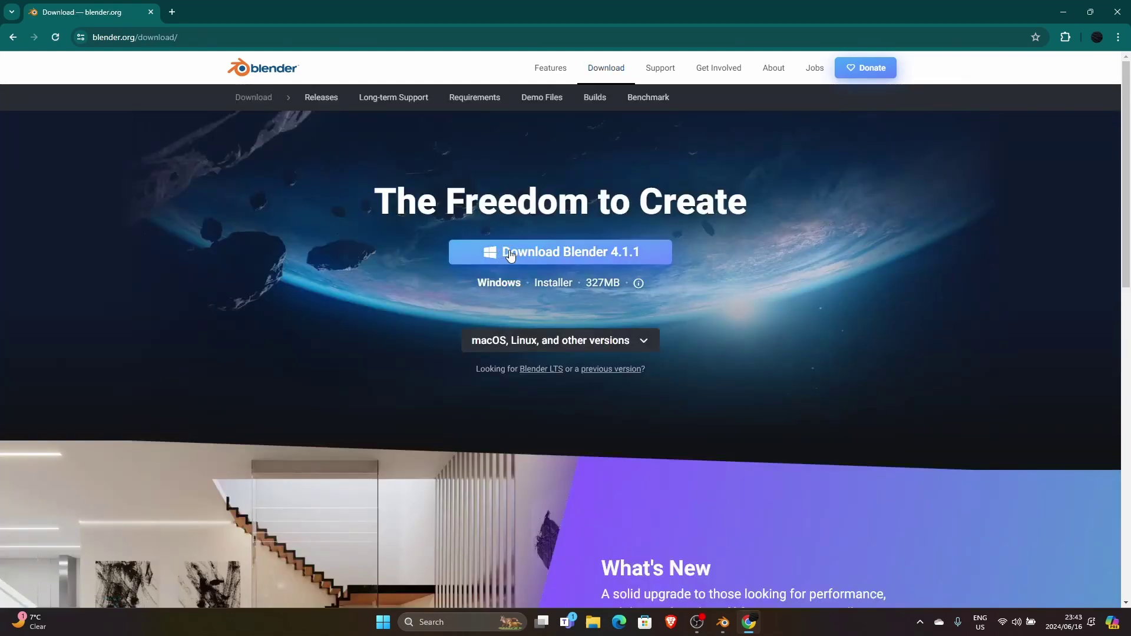
click(549, 254)
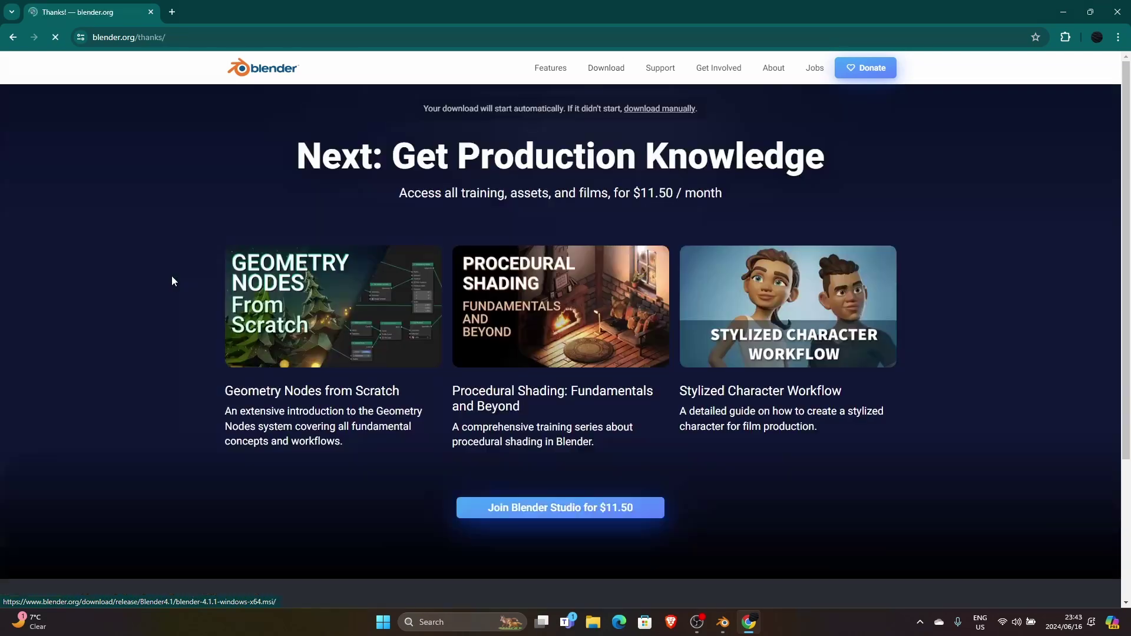
scroll(504, 441, down, 2)
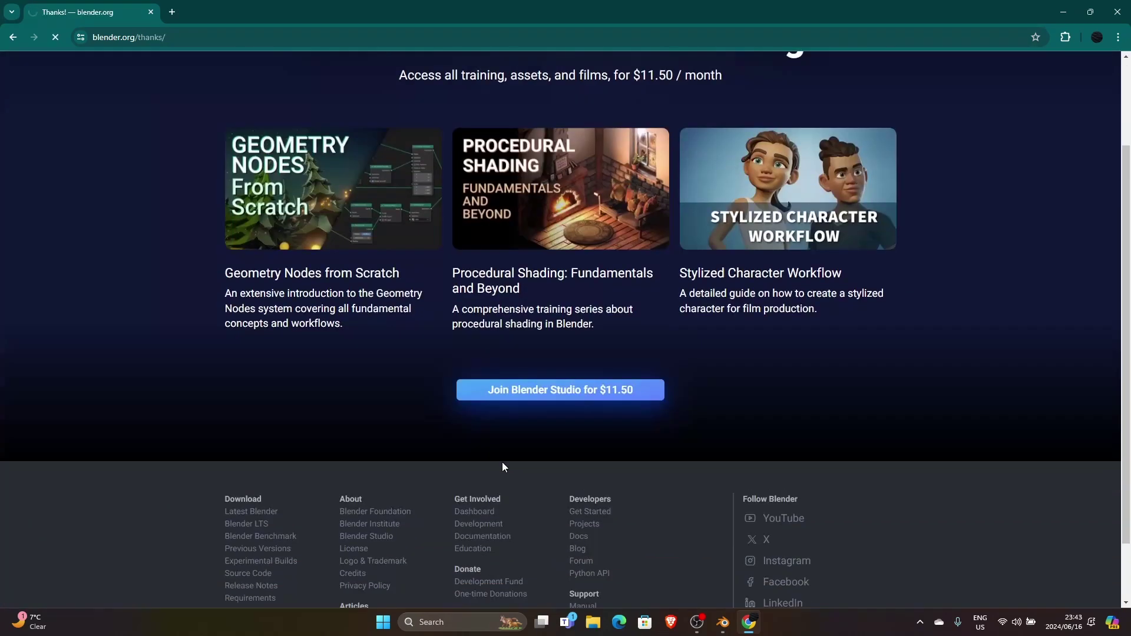
scroll(502, 462, up, 2)
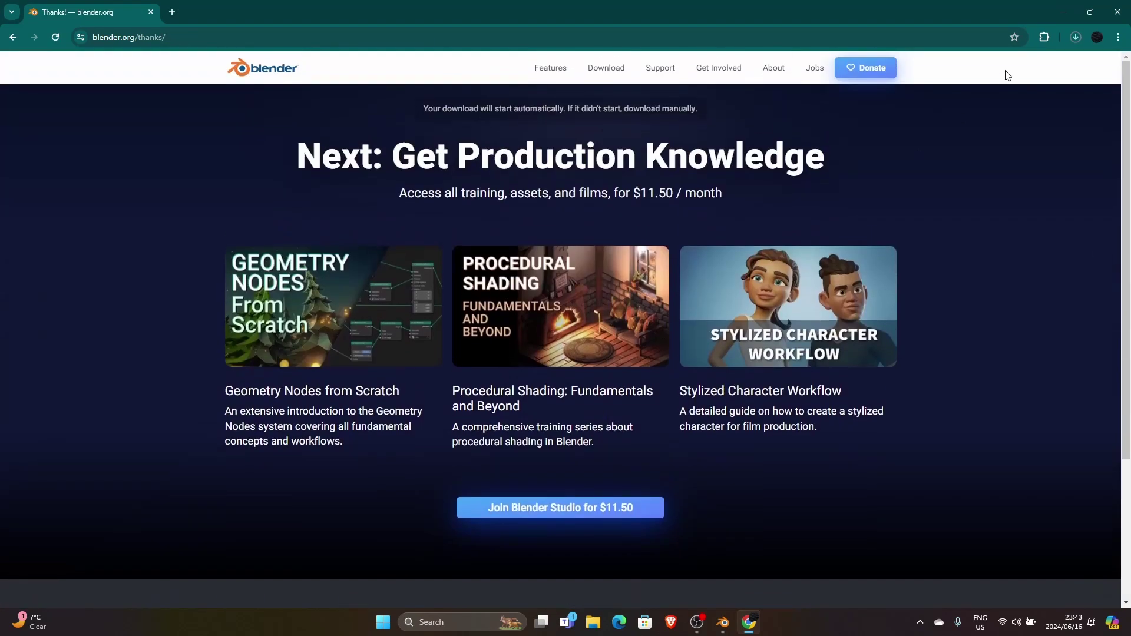
click(1076, 37)
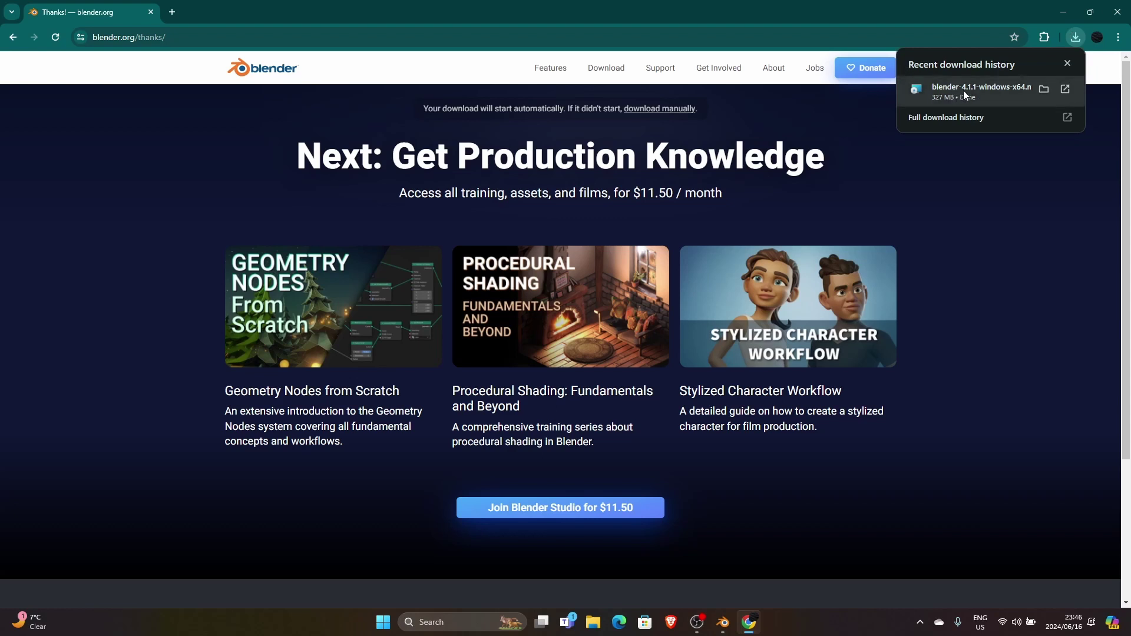
Install Blender 4.1.1 from the .msi with default components and location, then minimize Chrome
click(964, 90)
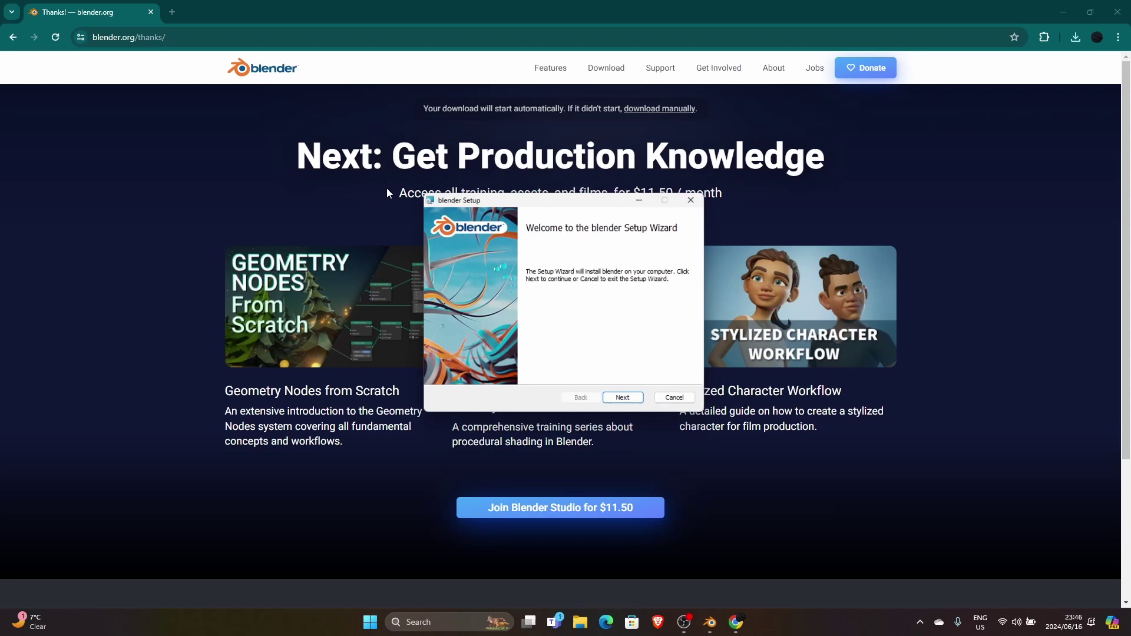
click(623, 402)
click(439, 375)
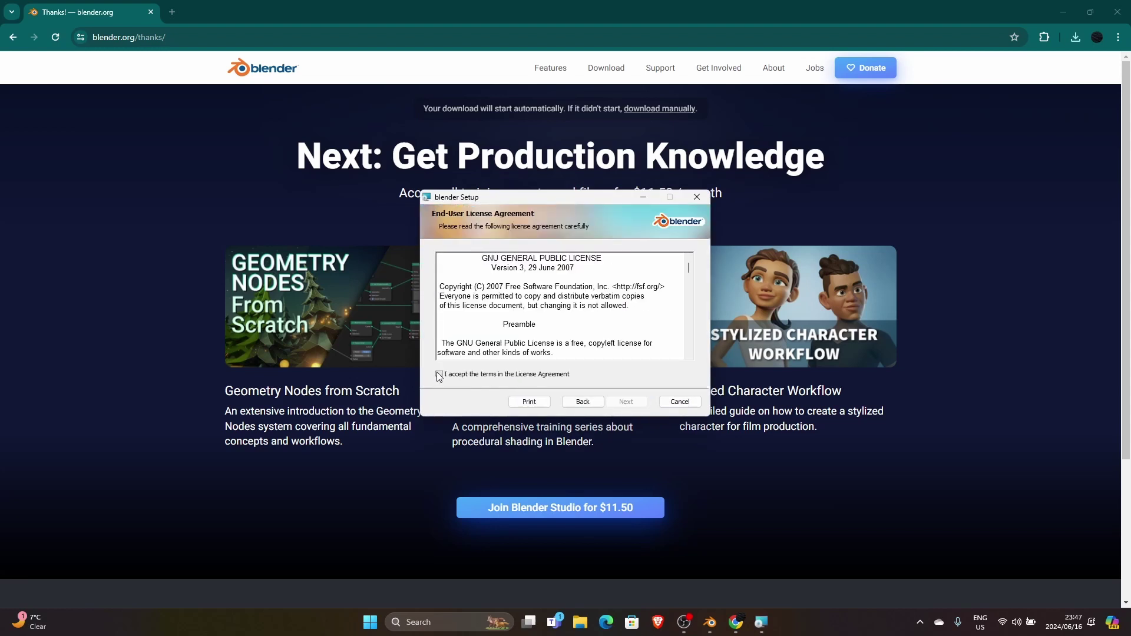
click(624, 403)
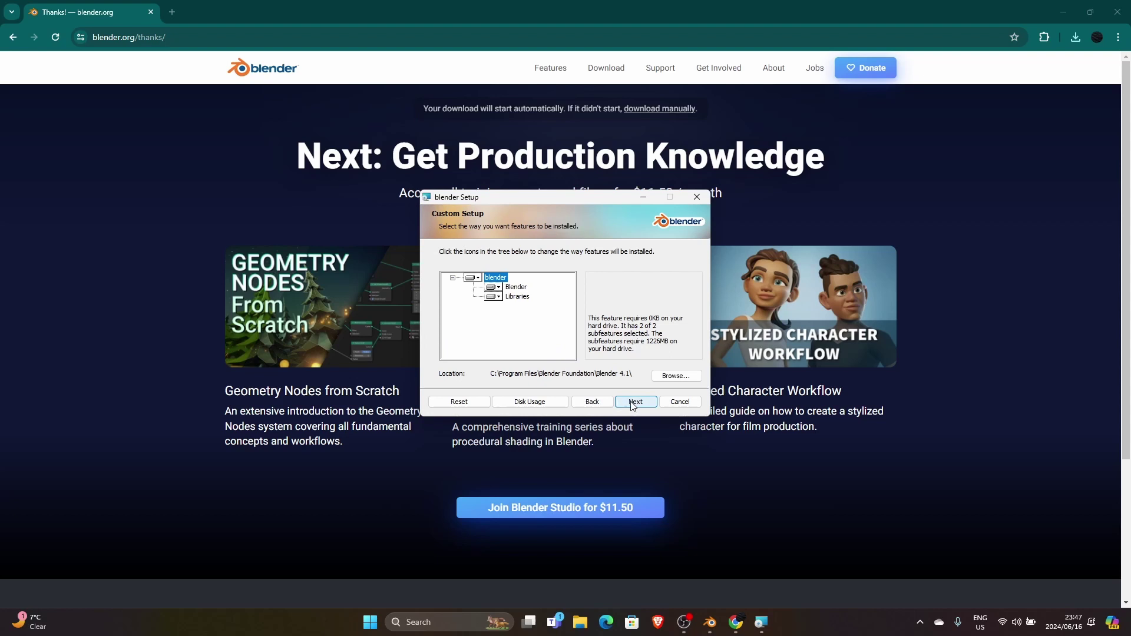
click(624, 406)
click(627, 405)
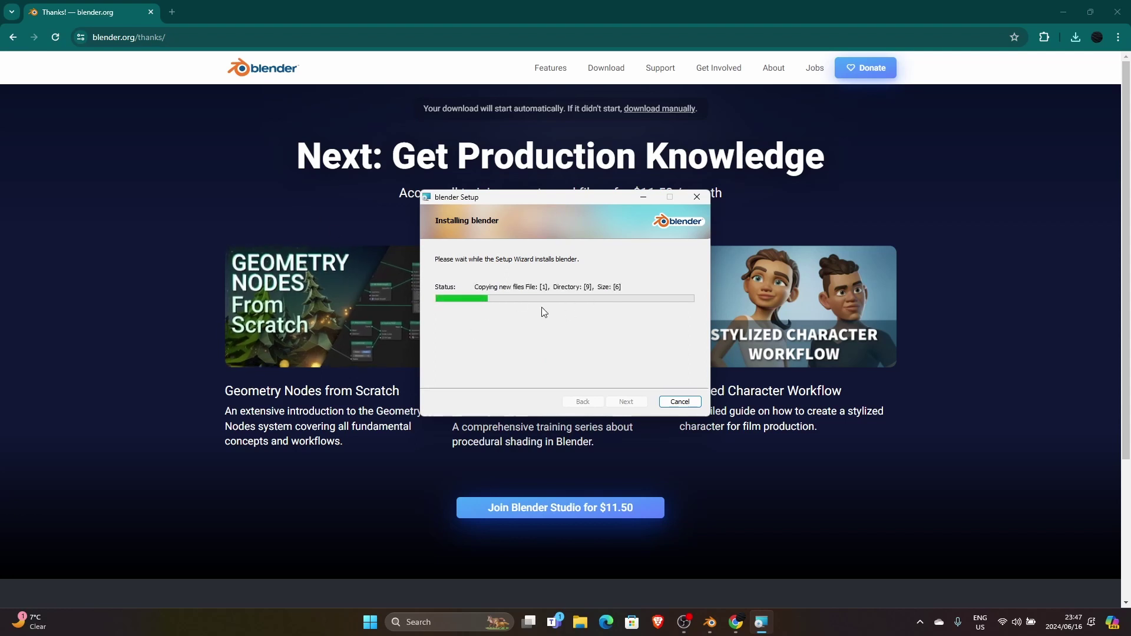
click(616, 402)
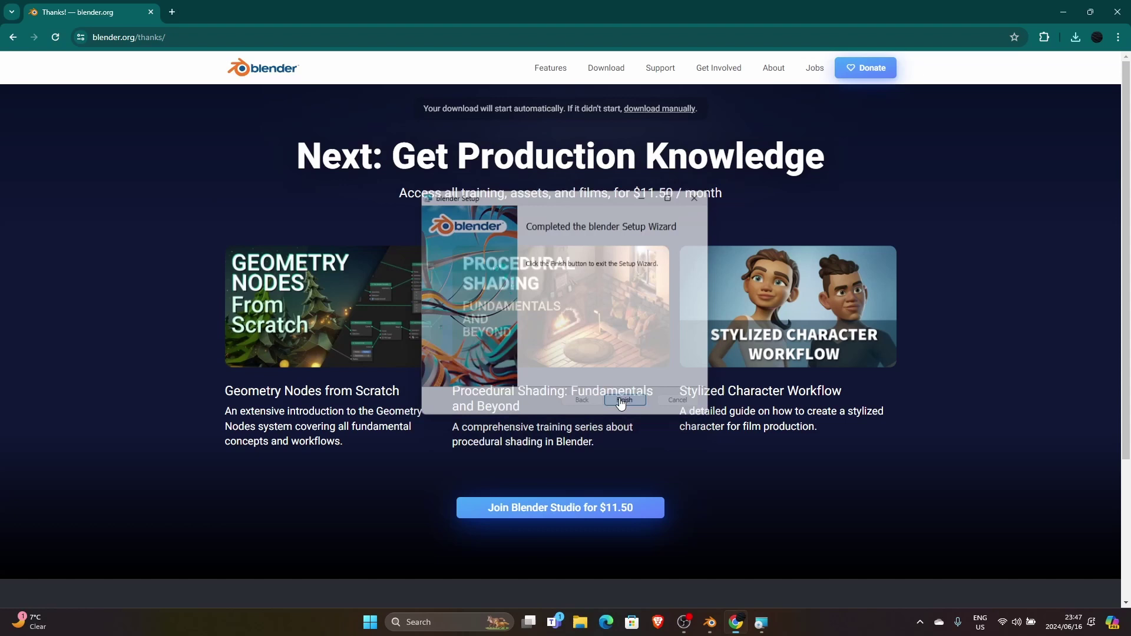
click(1063, 13)
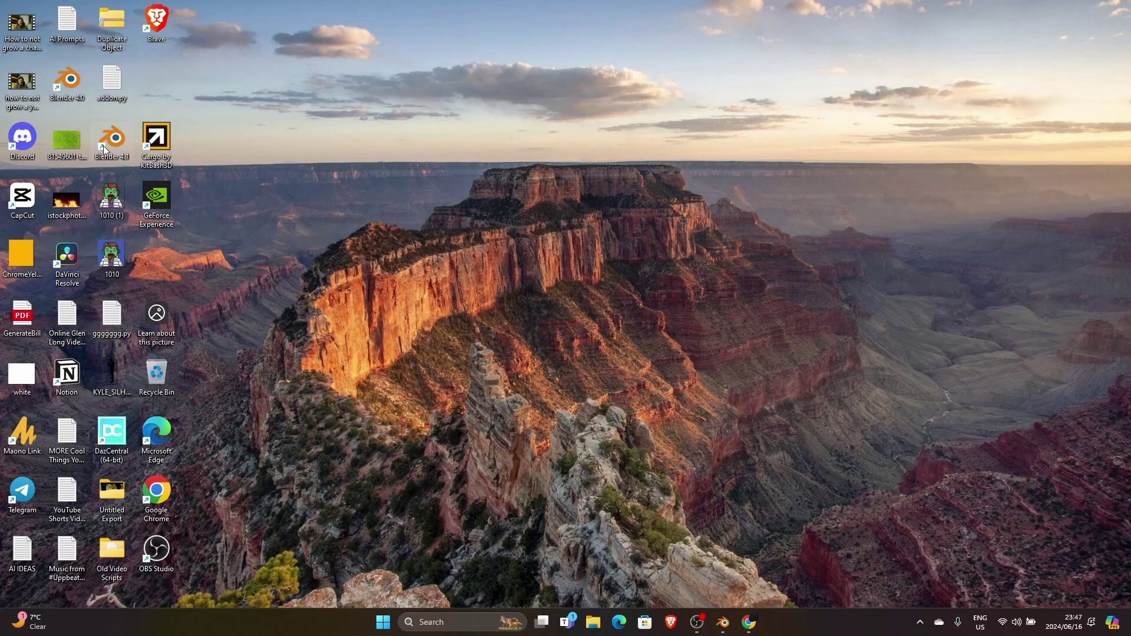
Launch Blender 4.1 from the desktop shortcut and load the Blender 4.0 settings
double_click(104, 146)
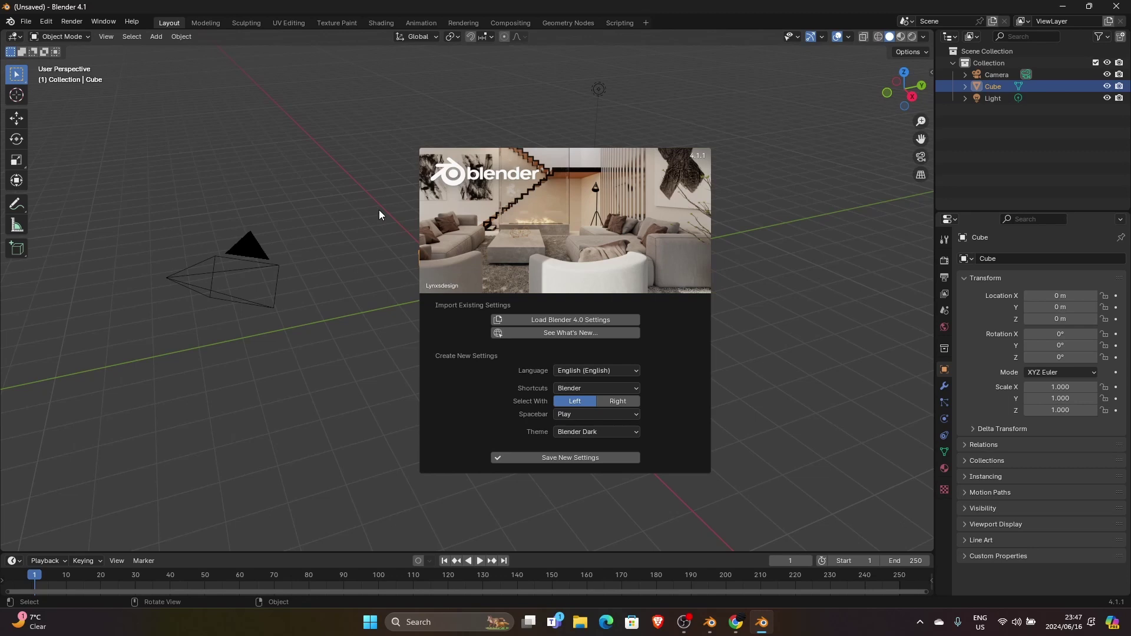
click(555, 320)
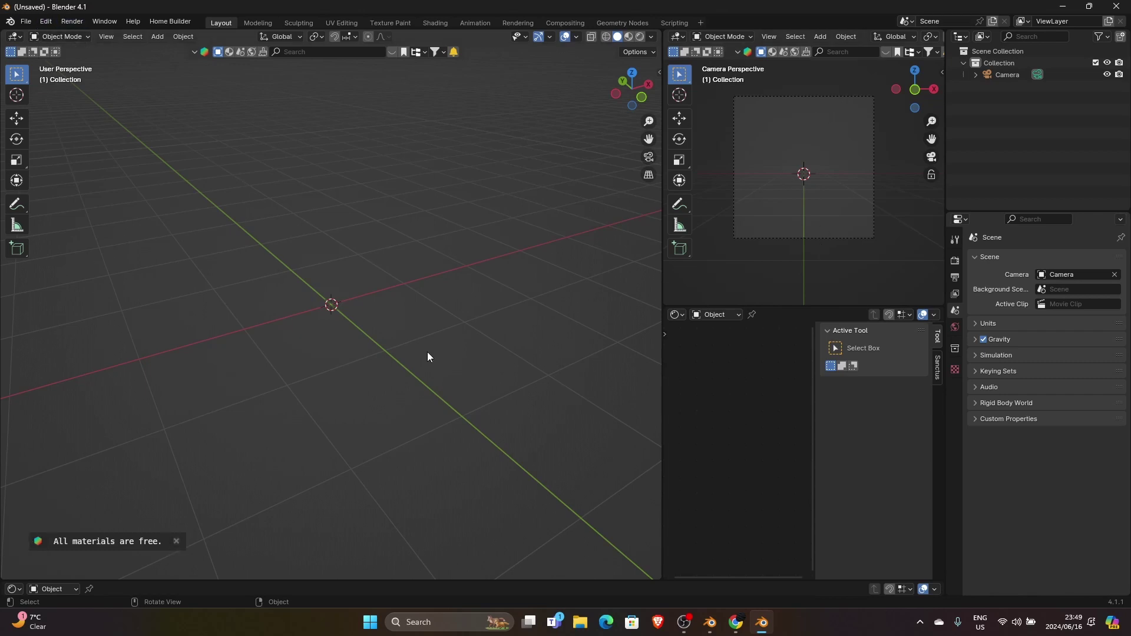
Close and relaunch Blender 4.1
click(1116, 6)
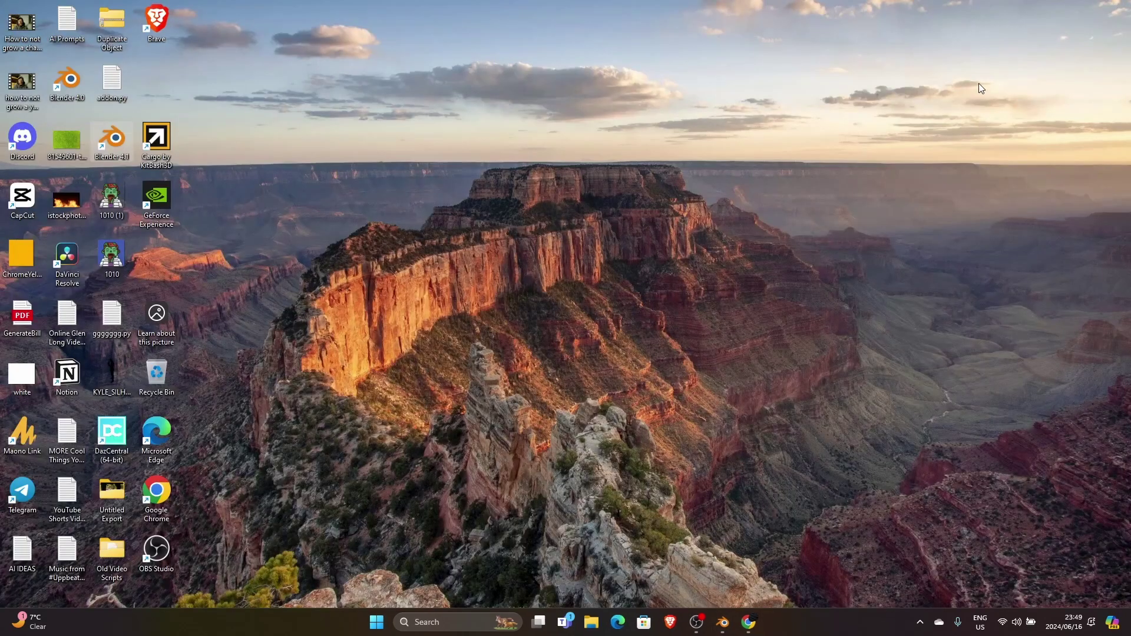
click(722, 630)
click(1116, 6)
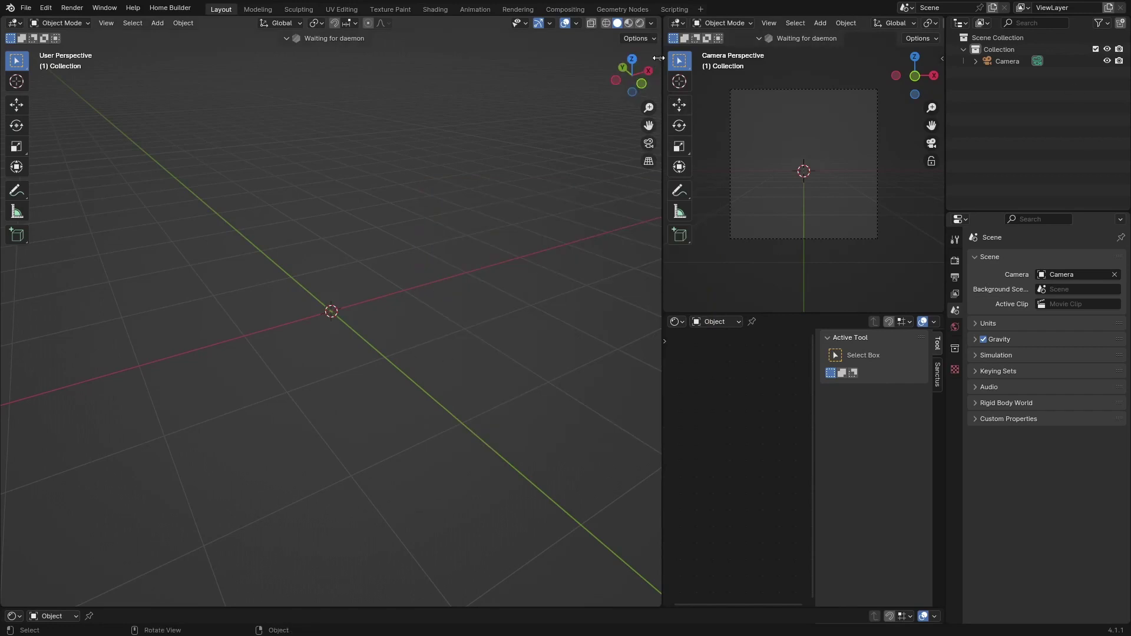
Confirm the Screencast Keys tab in the N sidebar, hide it, and minimize Blender
click(656, 57)
drag(634, 115, 382, 102)
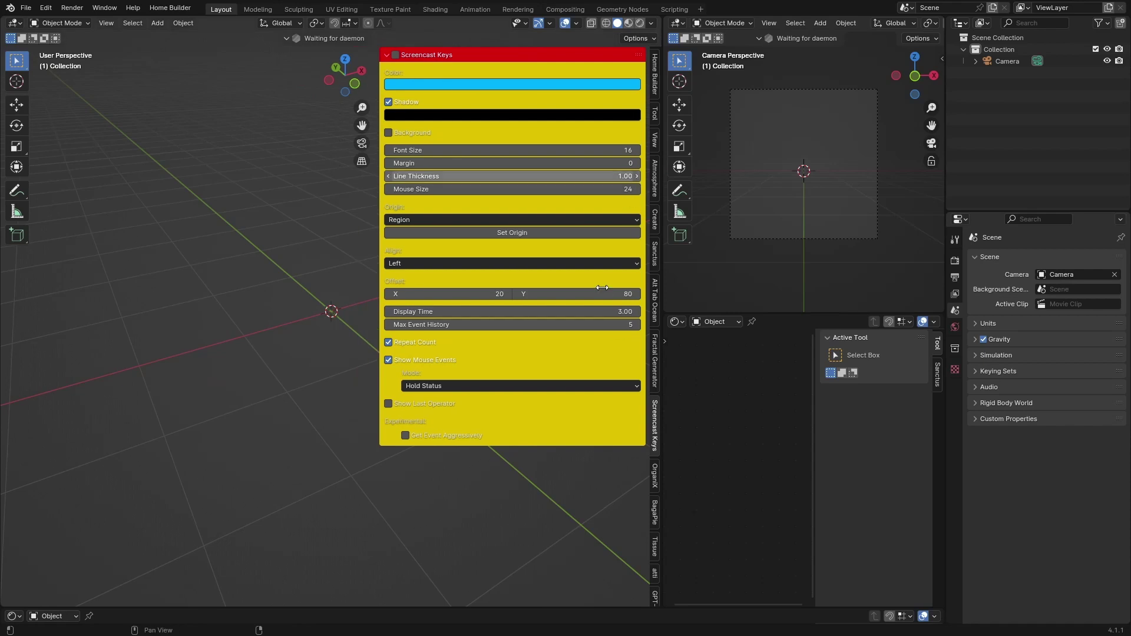
key(n)
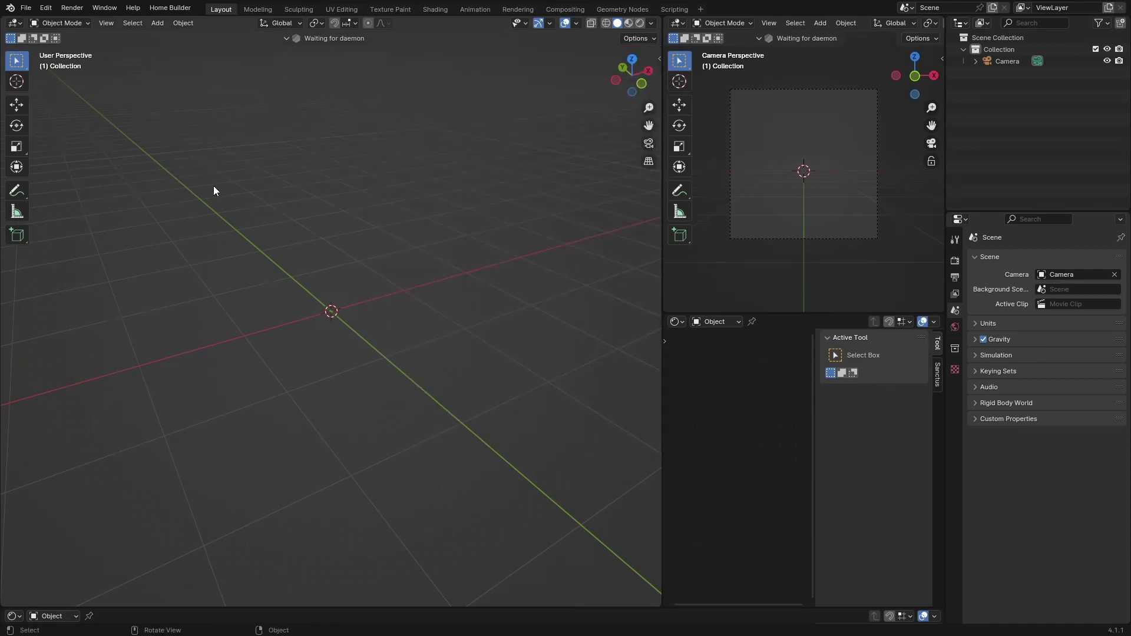
click(112, 9)
click(127, 50)
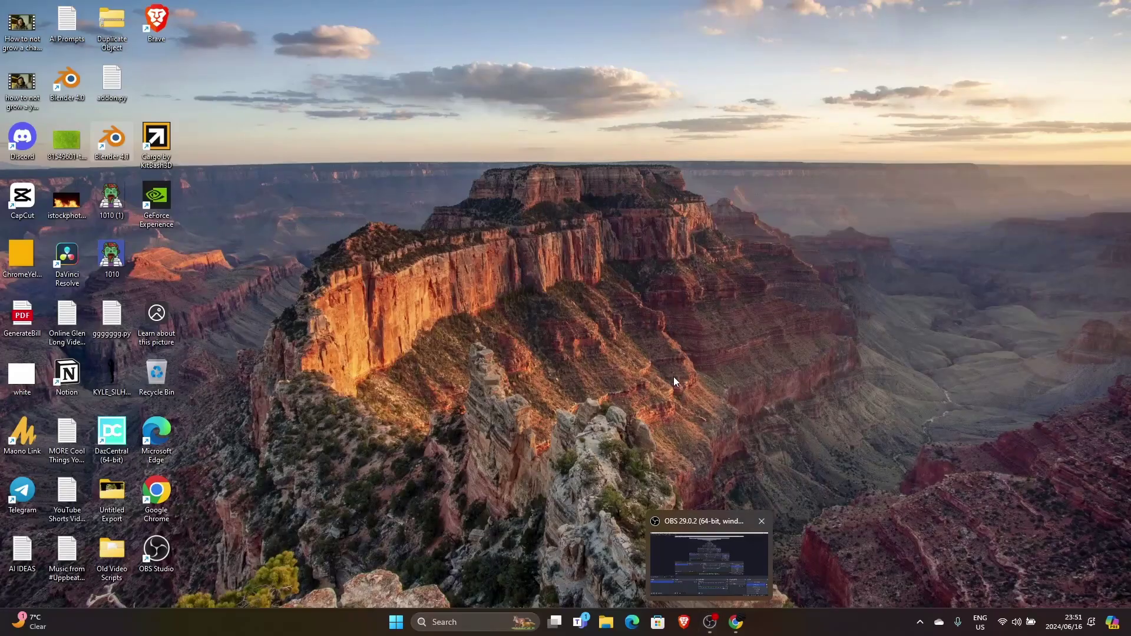